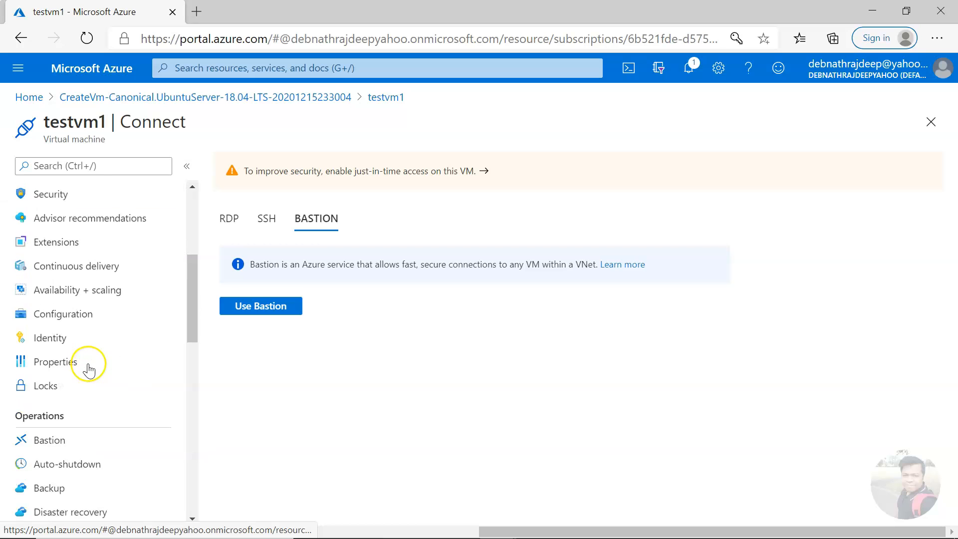
Step: Scroll testvm1's left resource menu down to the Operations section
scroll(94, 307, "down", 3)
scroll(88, 309, "down", 1)
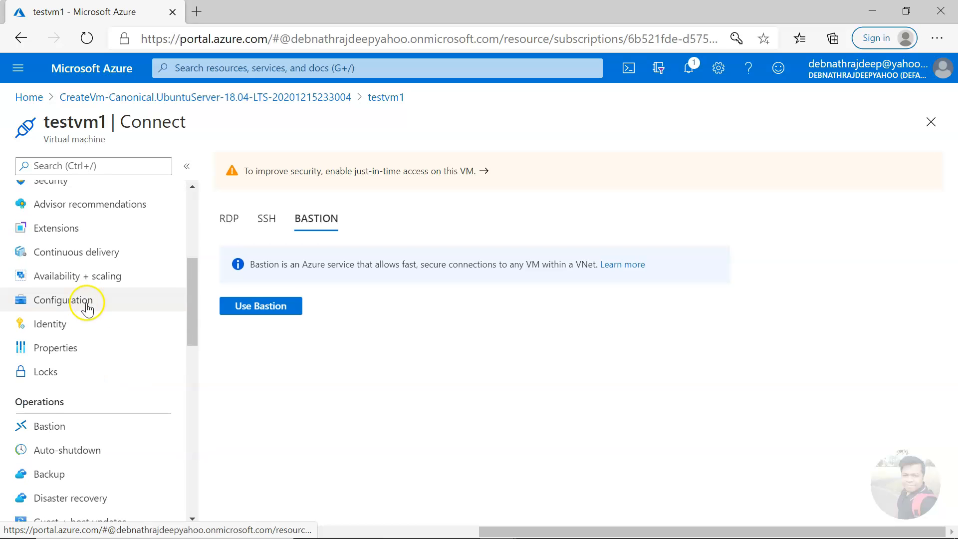
Step: Open testvm1's Bastion form and review the missing AzureBastionSubnet (/27 or larger) error
left_click(51, 427)
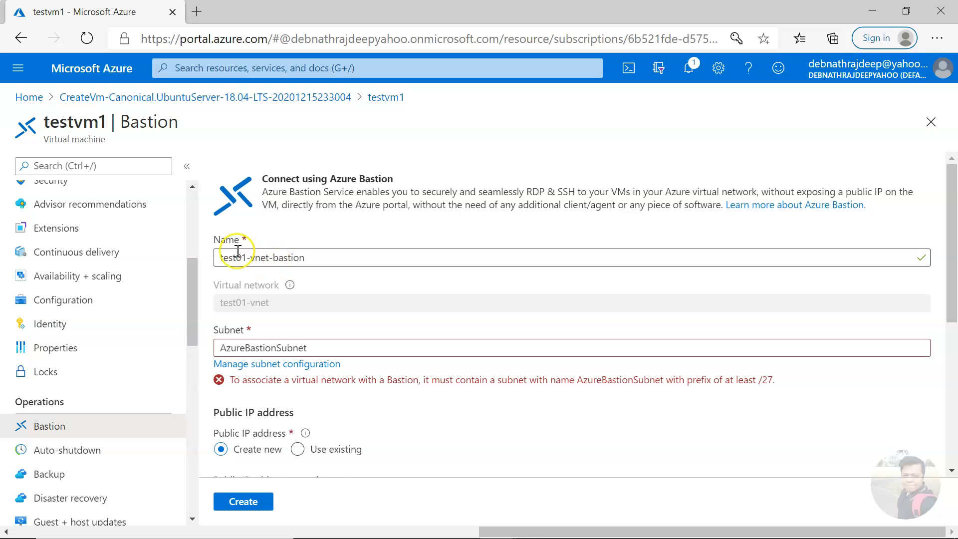
scroll(325, 321, "down", 1)
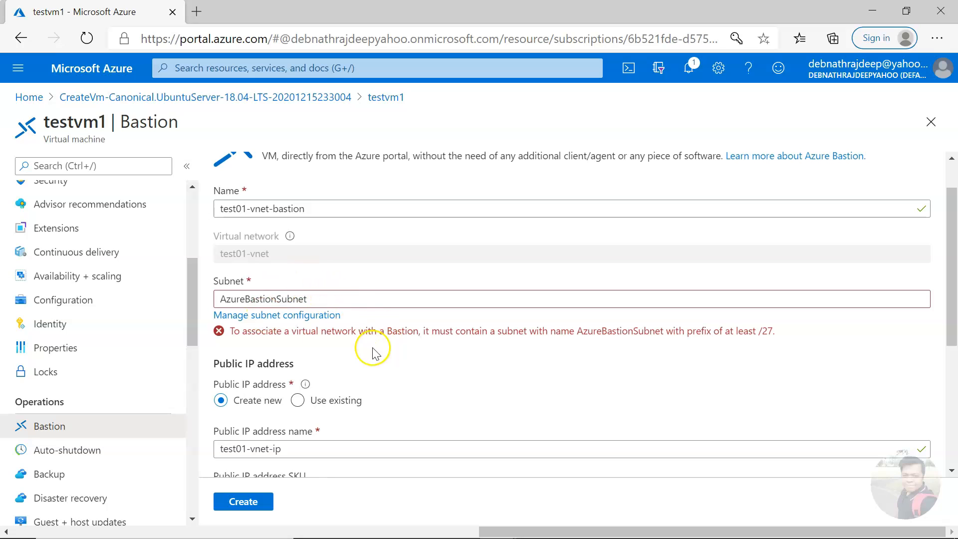
left_click_drag(255, 331, 615, 346)
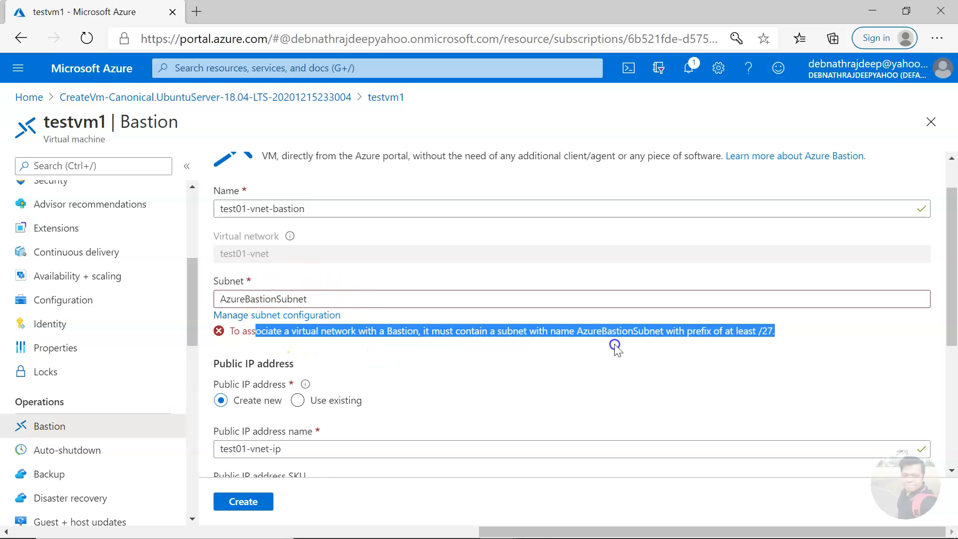
left_click(640, 345)
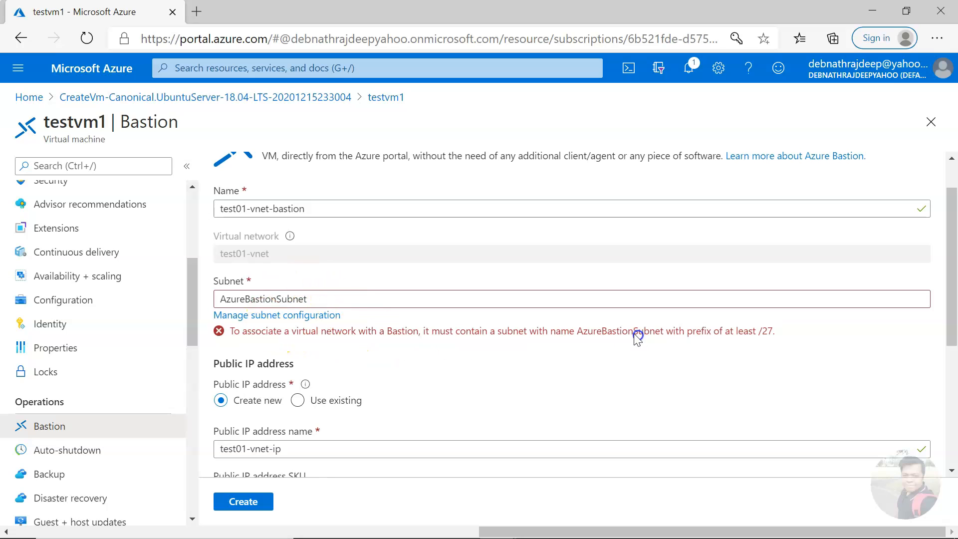
double_click(266, 296)
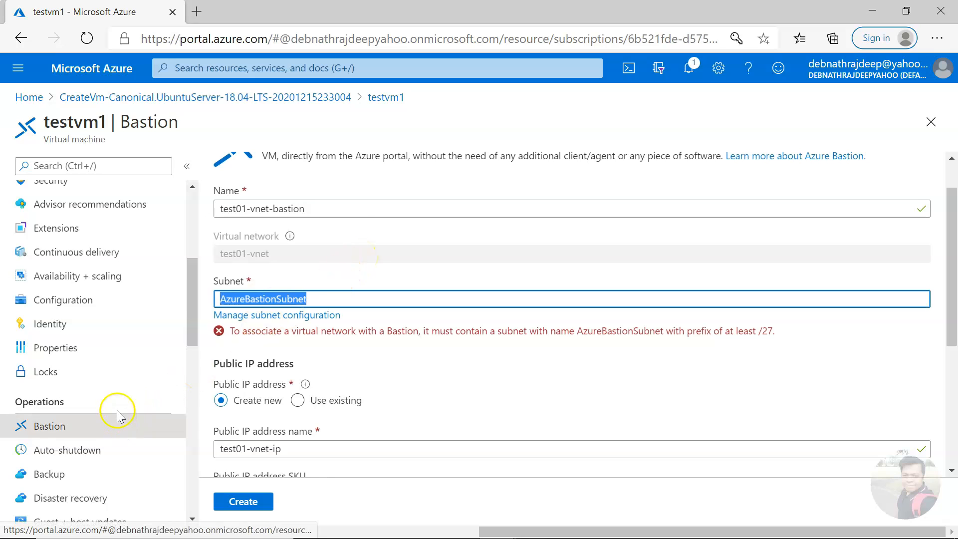
scroll(118, 406, "up", 5)
Step: Open test01-vnet from testvm1's networking and save its address space as 10.0.0.0/16
left_click(75, 343)
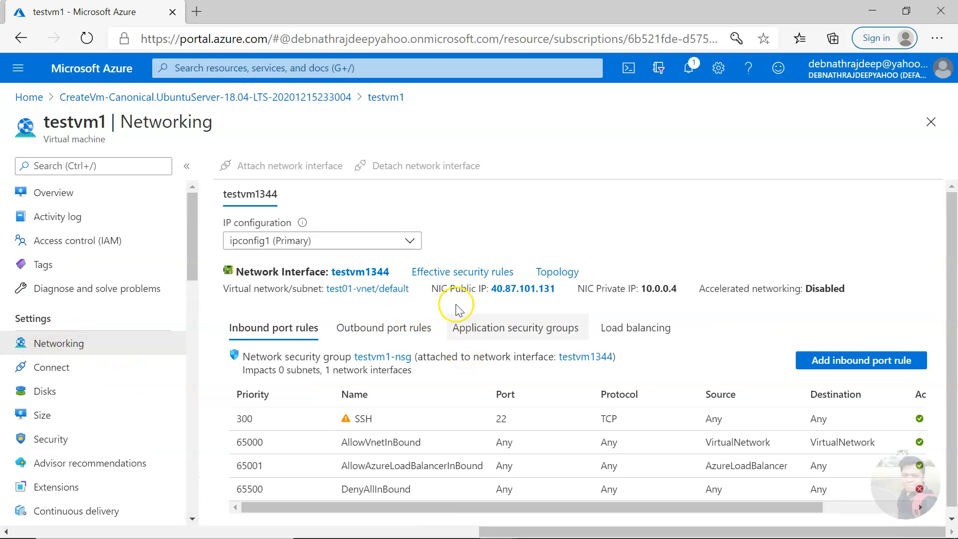
left_click(383, 289)
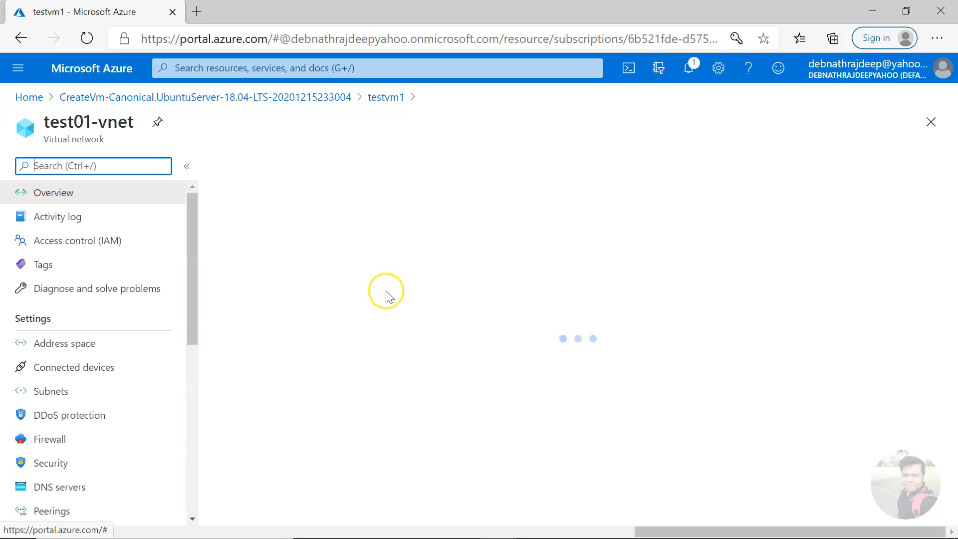
left_click(76, 397)
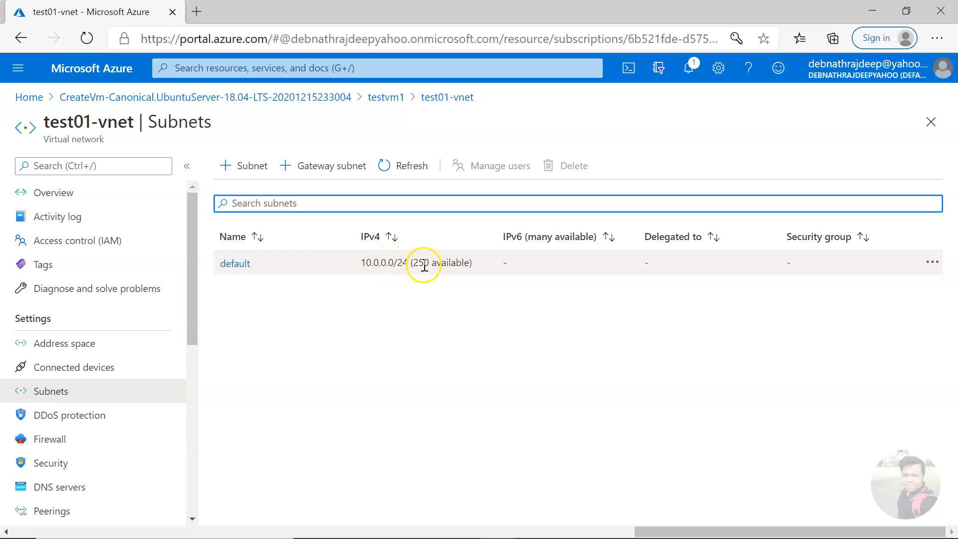
left_click(79, 344)
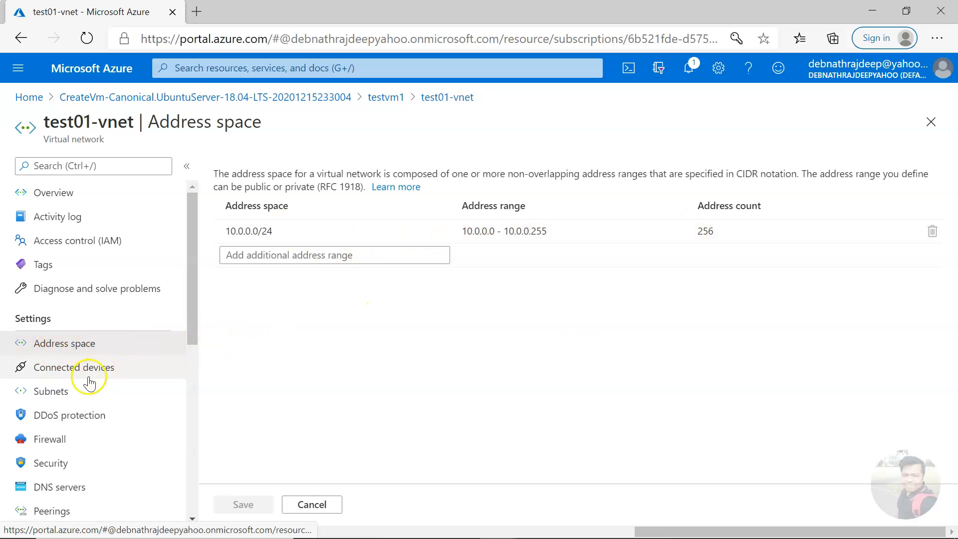
left_click(301, 235)
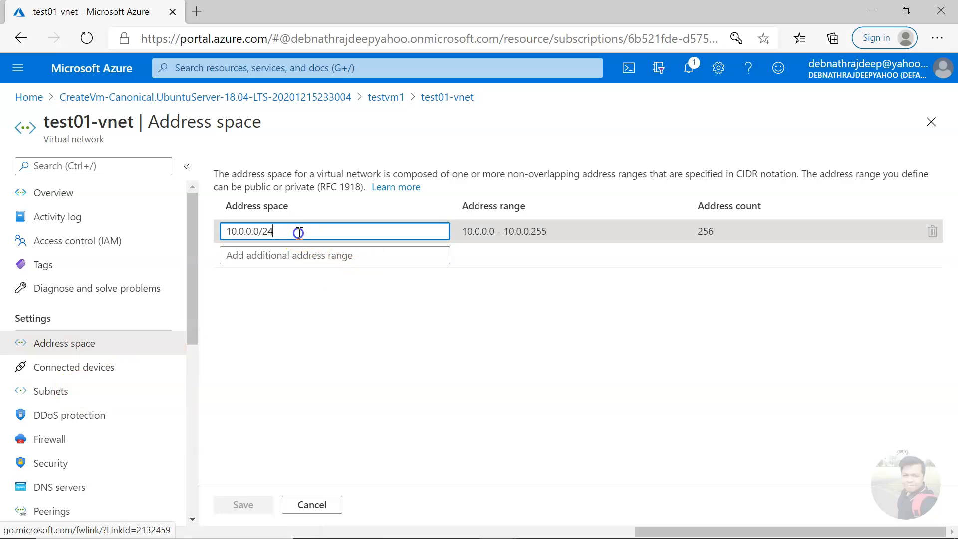
key("BackSpace")
key("BackSpace")
type("16")
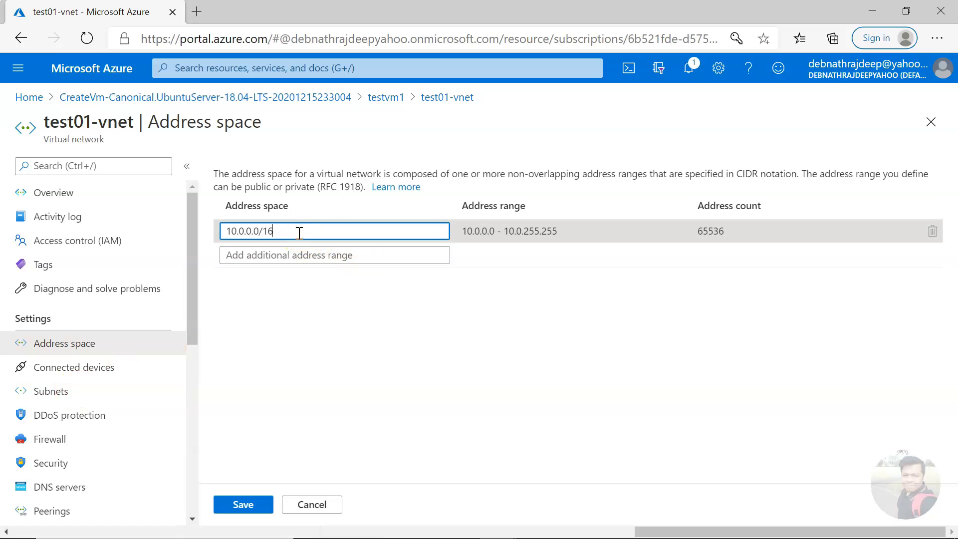
left_click(252, 505)
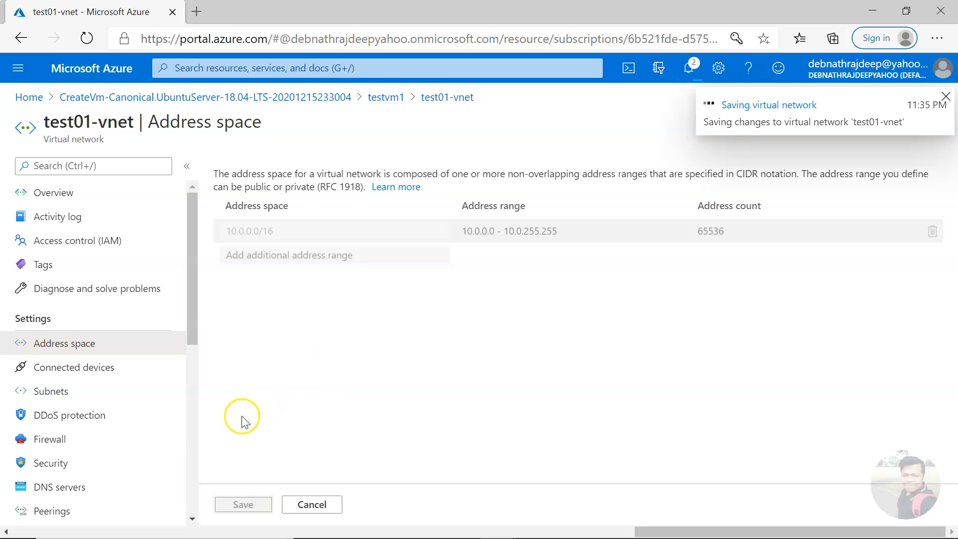
left_click(69, 394)
Step: Add subnet AzureBastionSubnet with range 10.0.1.0/24 to test01-vnet and close the panel
left_click(246, 170)
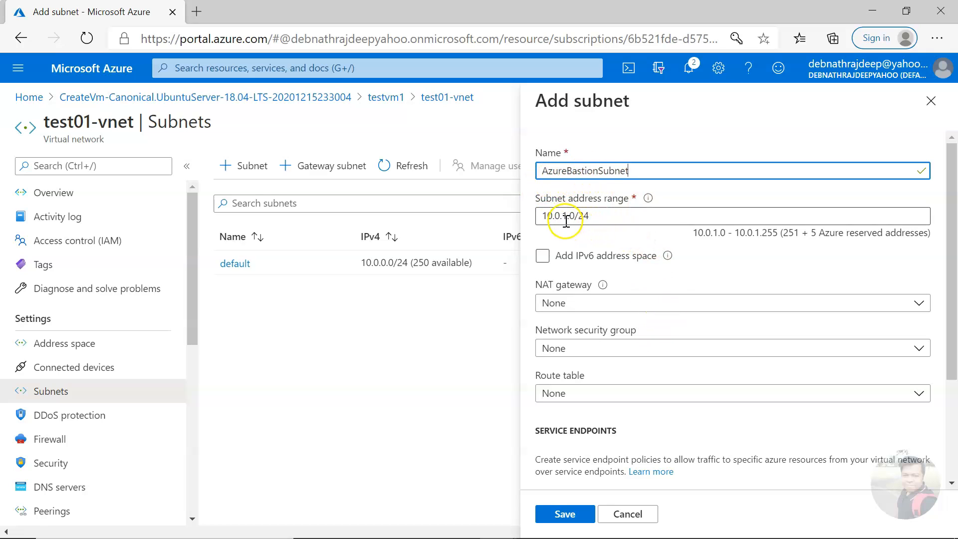
left_click(569, 514)
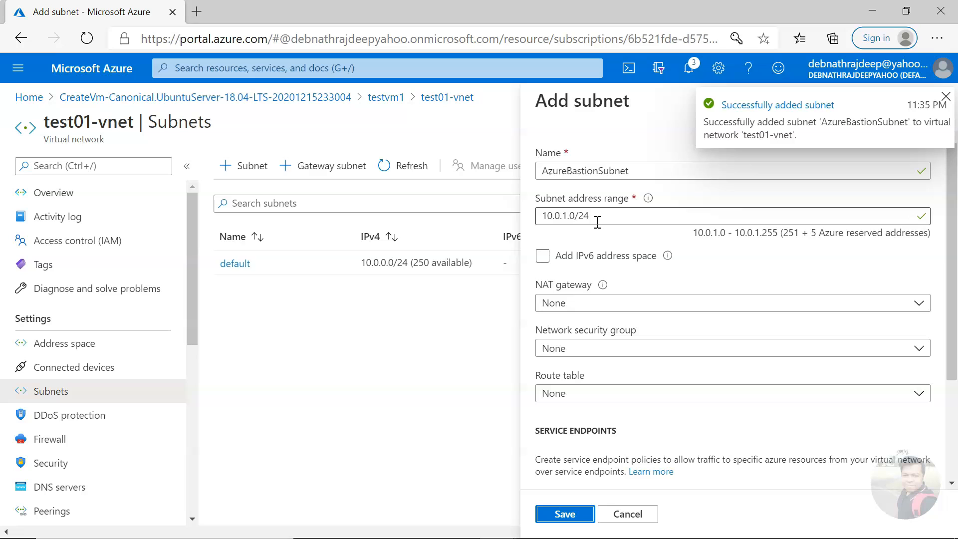
left_click(946, 97)
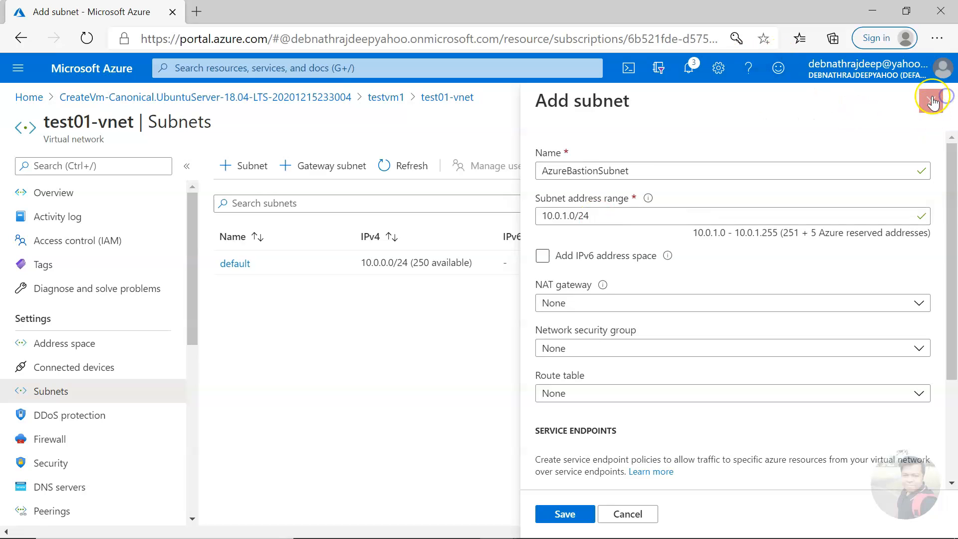
left_click(931, 100)
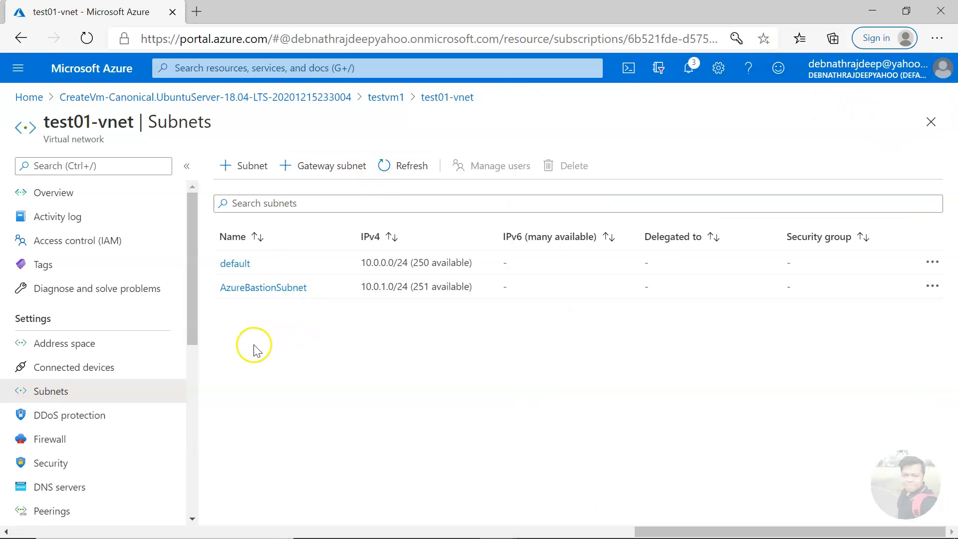
Step: Back on testvm1's Bastion form, create test01-vnet-bastion with new public IP test01-vnet-ip in test01
left_click(930, 123)
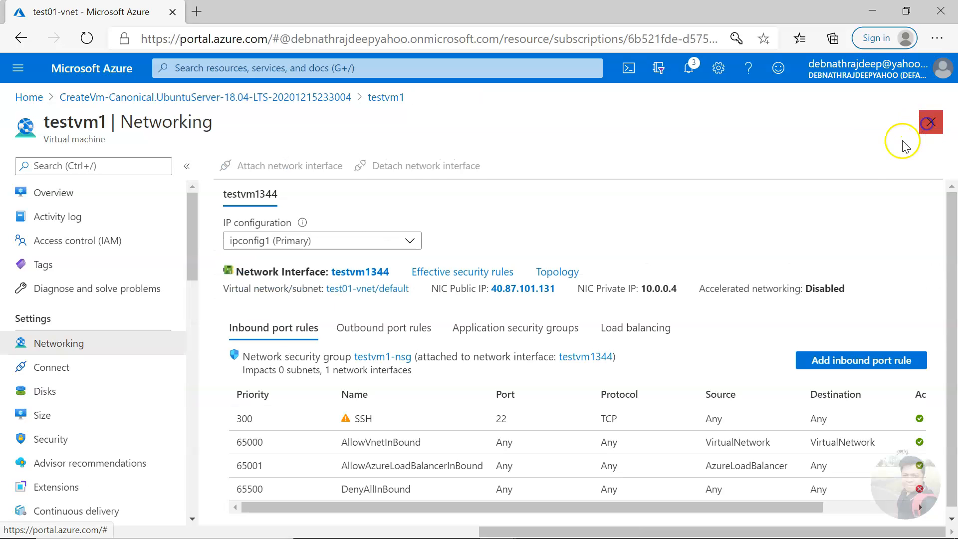
scroll(92, 359, "down", 7)
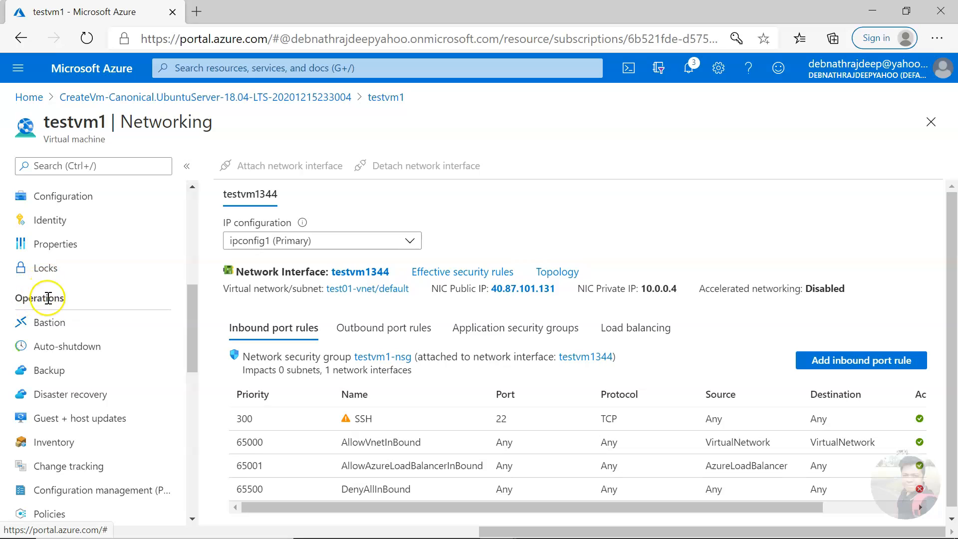
left_click(43, 322)
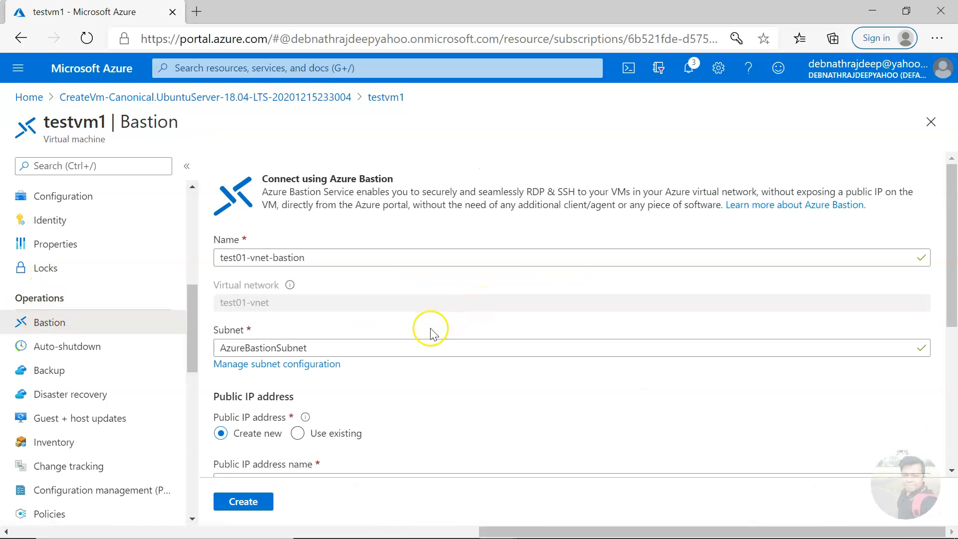
scroll(400, 379, "down", 3)
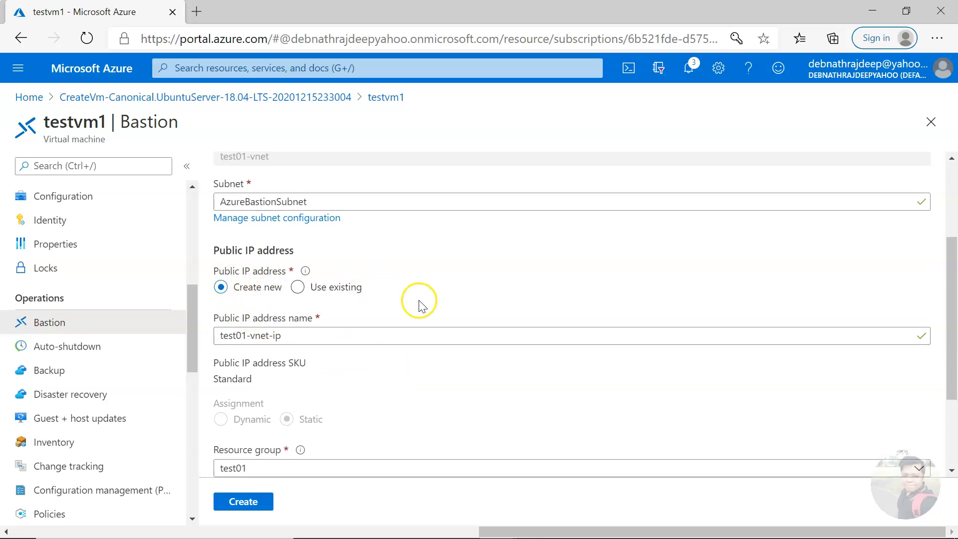
scroll(419, 306, "down", 3)
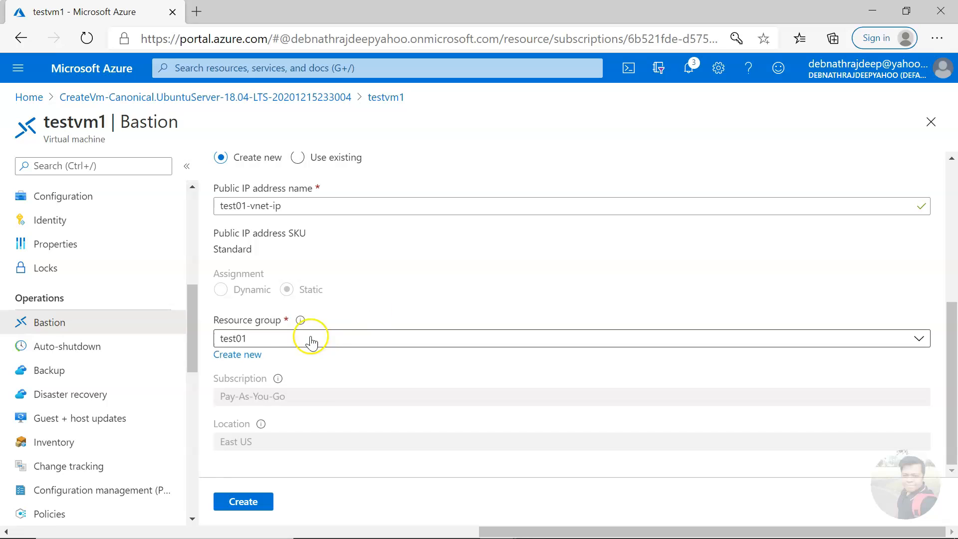
left_click(259, 502)
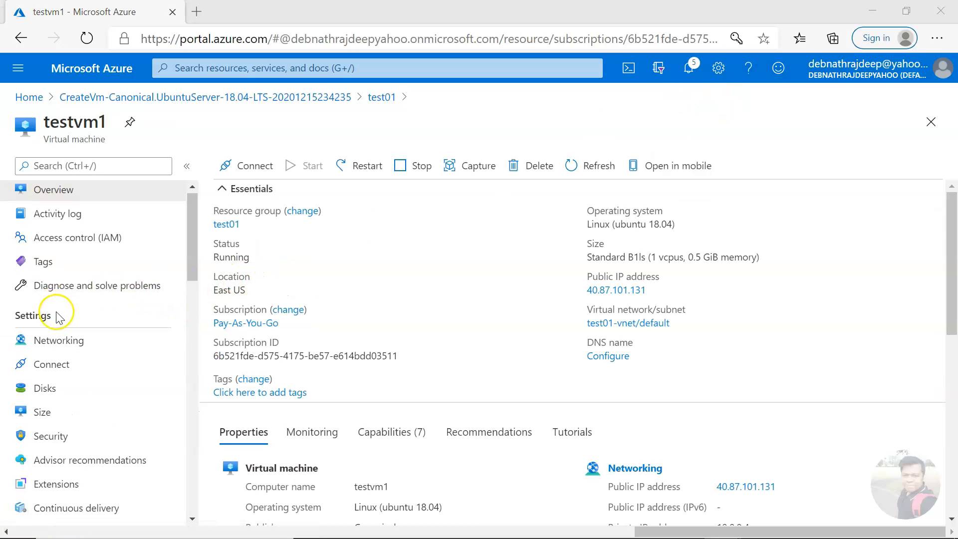
scroll(74, 315, "down", 3)
scroll(80, 318, "down", 4)
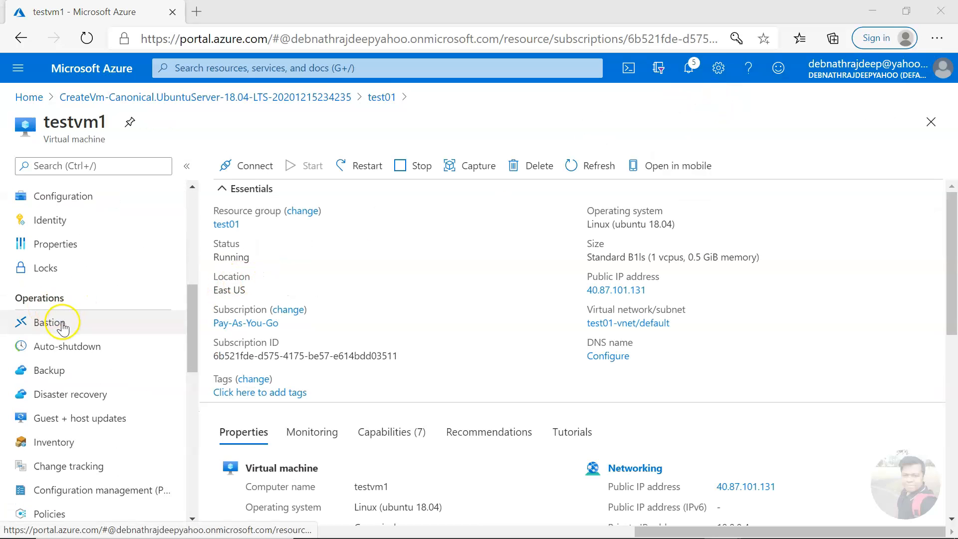
left_click(61, 324)
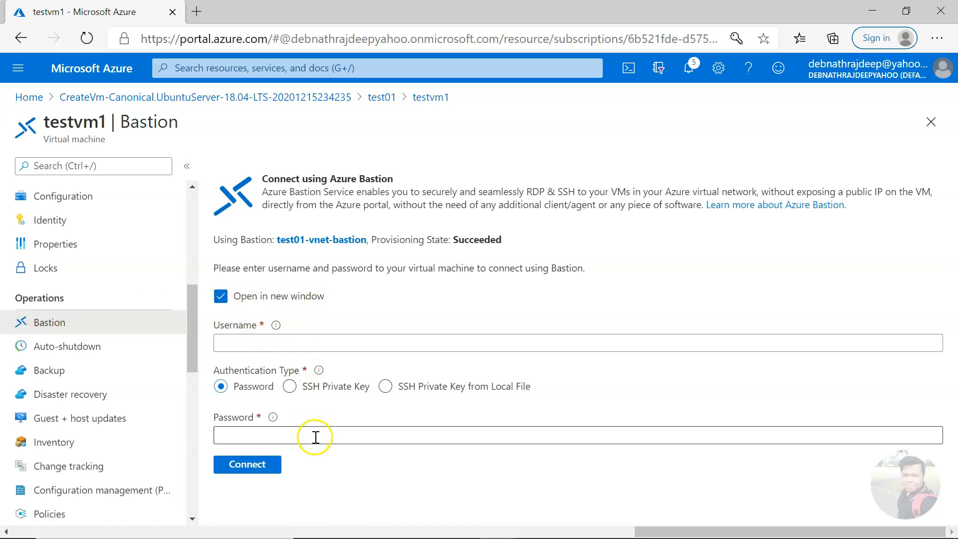
scroll(118, 274, "up", 8)
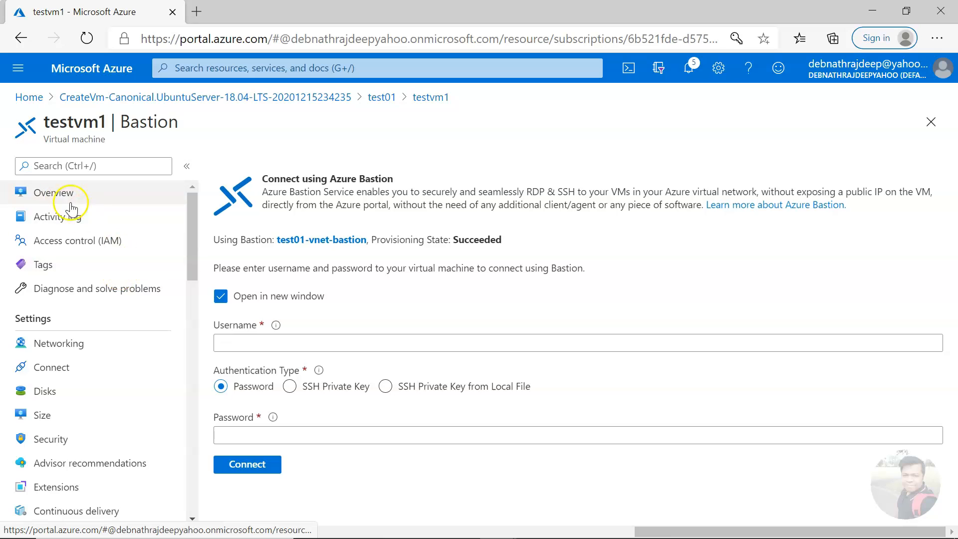
left_click(59, 192)
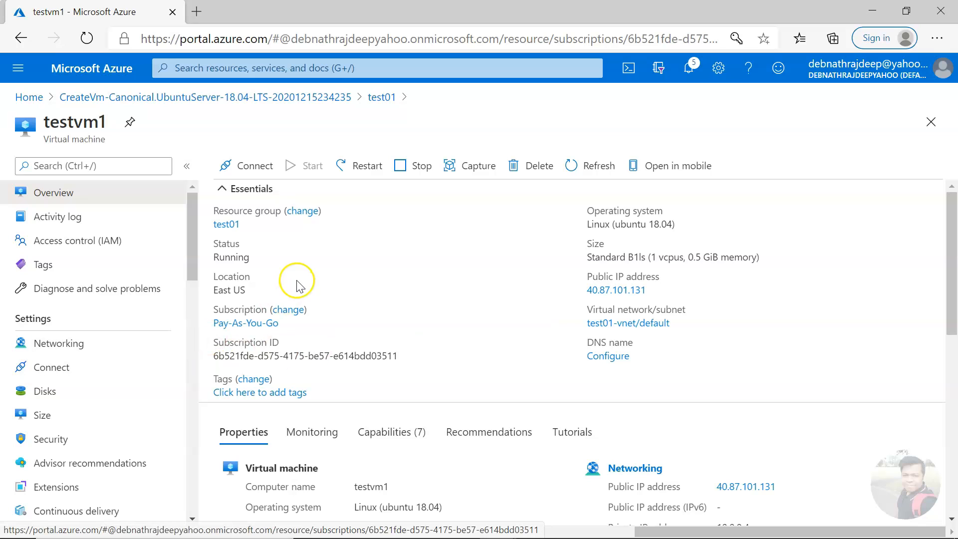
Step: Open the testvm2-private virtual machine from resource group test01
left_click(226, 224)
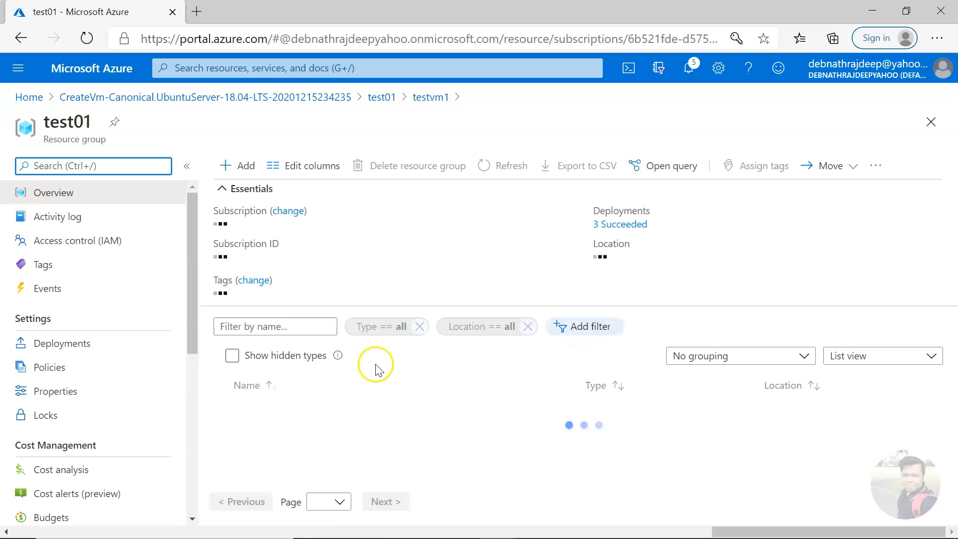
scroll(331, 420, "down", 2)
scroll(328, 431, "down", 5)
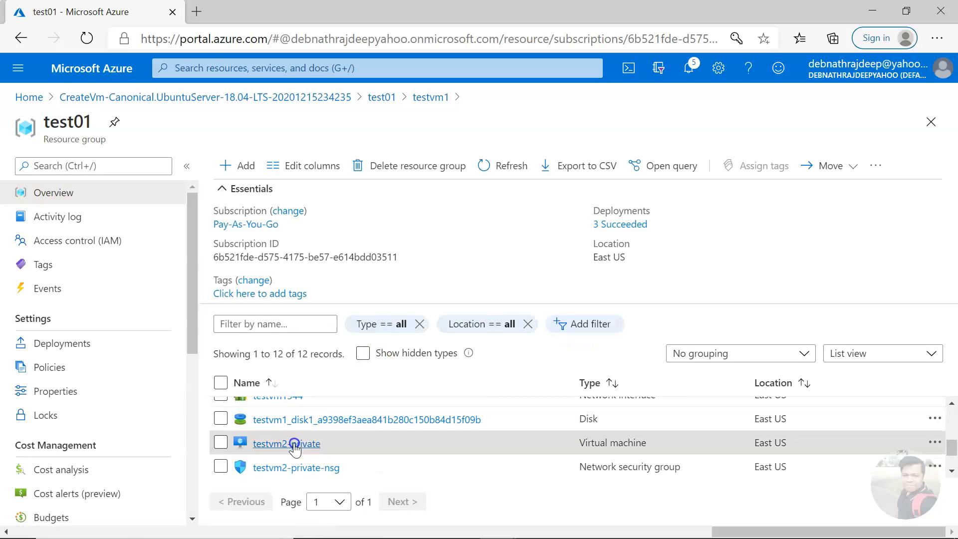
left_click(280, 444)
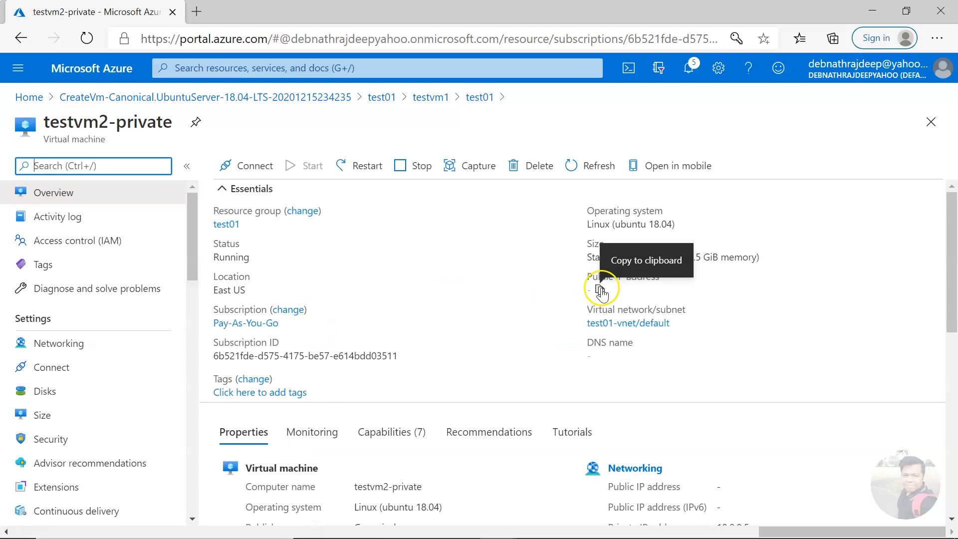
Step: Check testvm2-private's private IP 10.0.0.5 and open its Bastion connection page
scroll(711, 406, "down", 2)
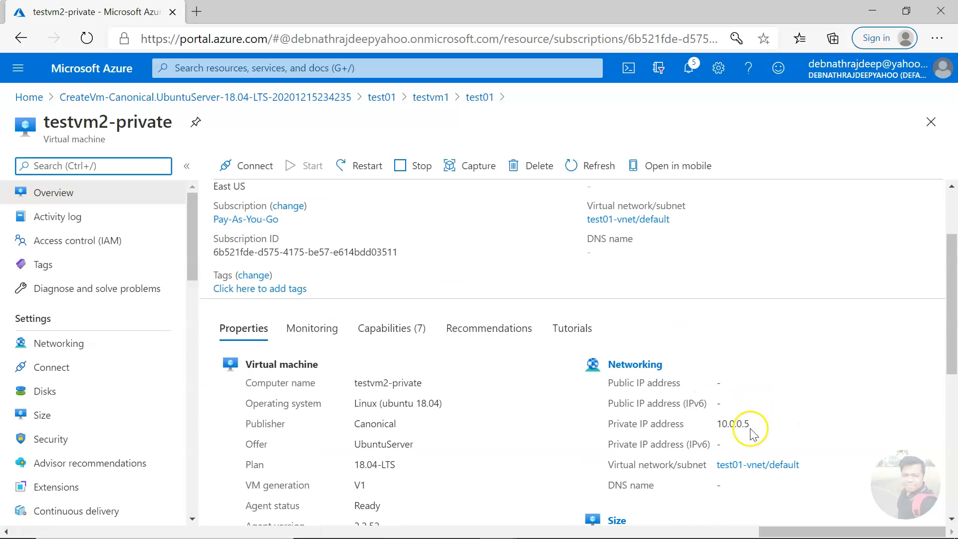
left_click_drag(728, 426, 745, 426)
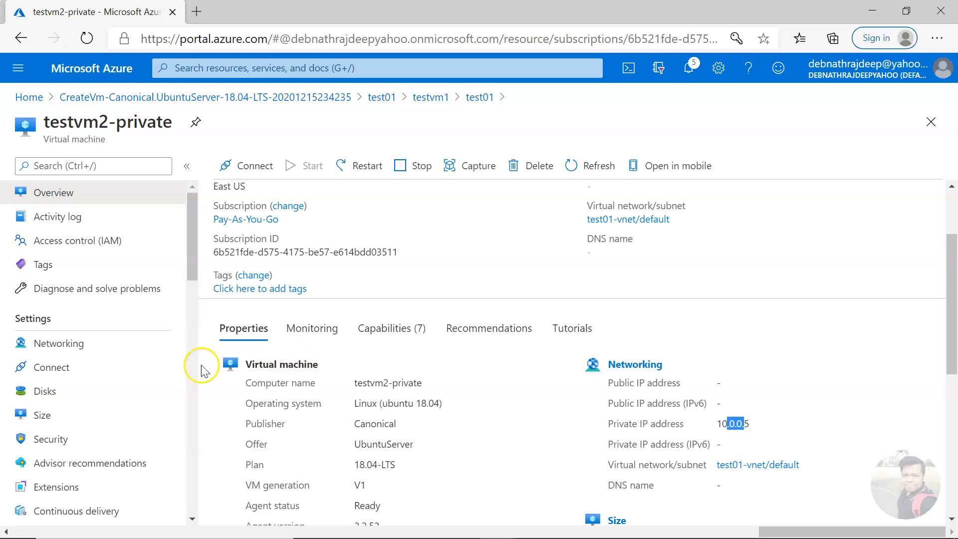
scroll(100, 368, "down", 4)
scroll(101, 372, "down", 4)
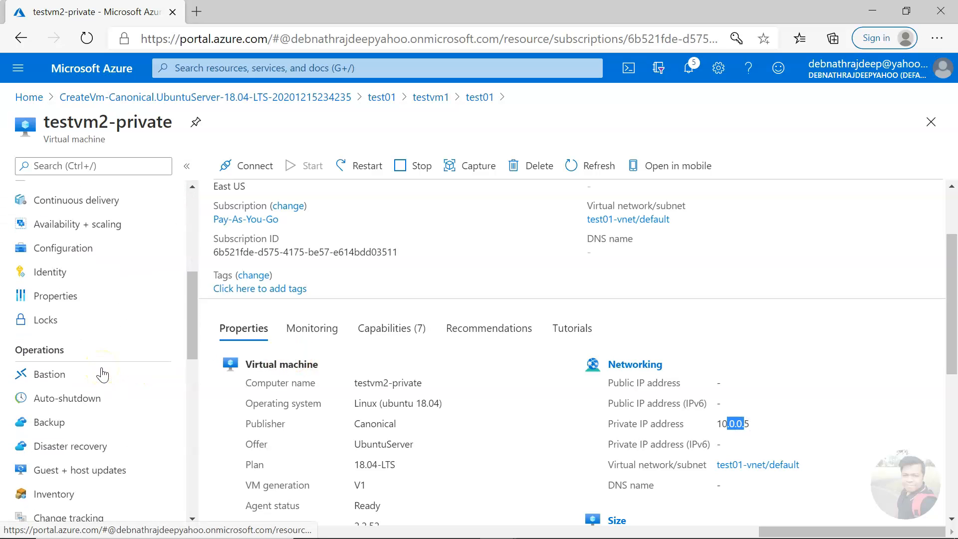
left_click(100, 321)
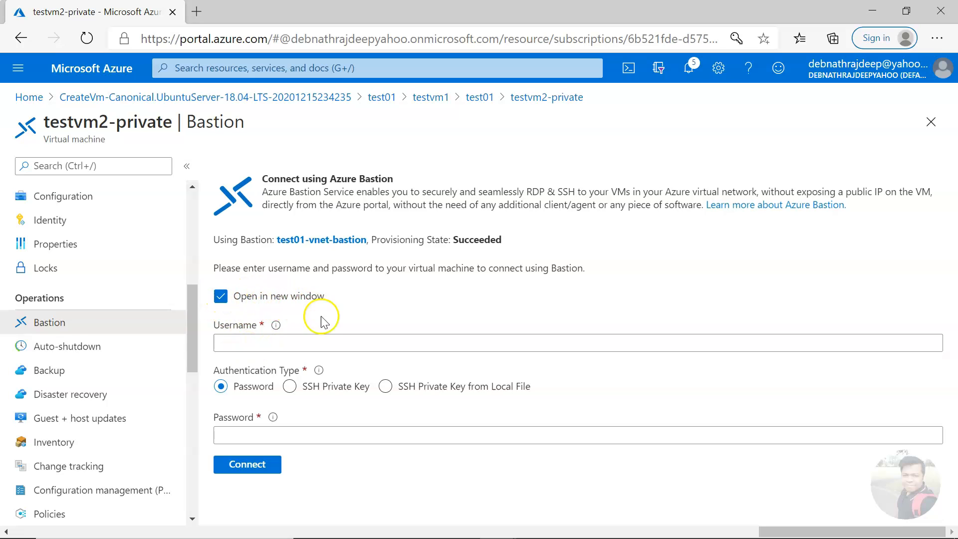
Step: Enter the VM's admin username and password, then connect to testvm2-private through Bastion
left_click(304, 338)
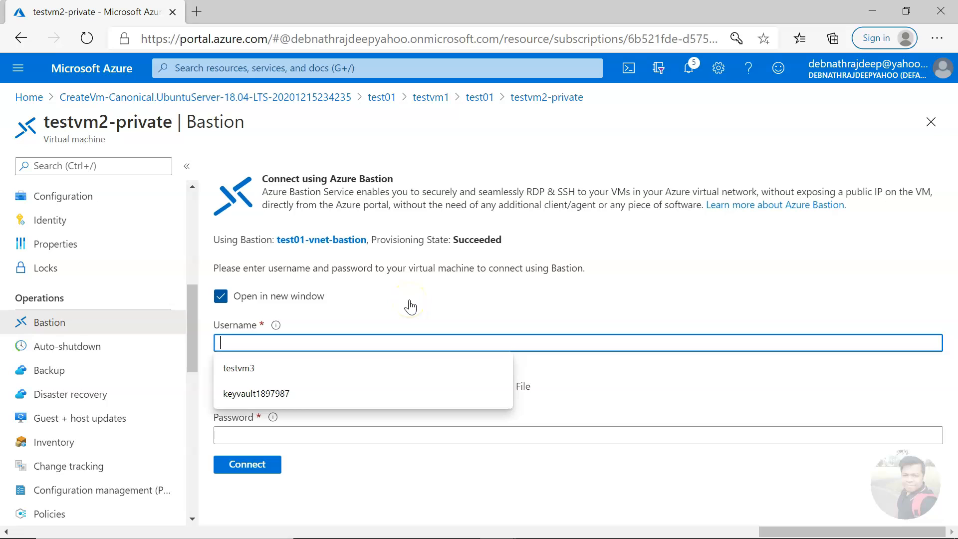
type("admin1234")
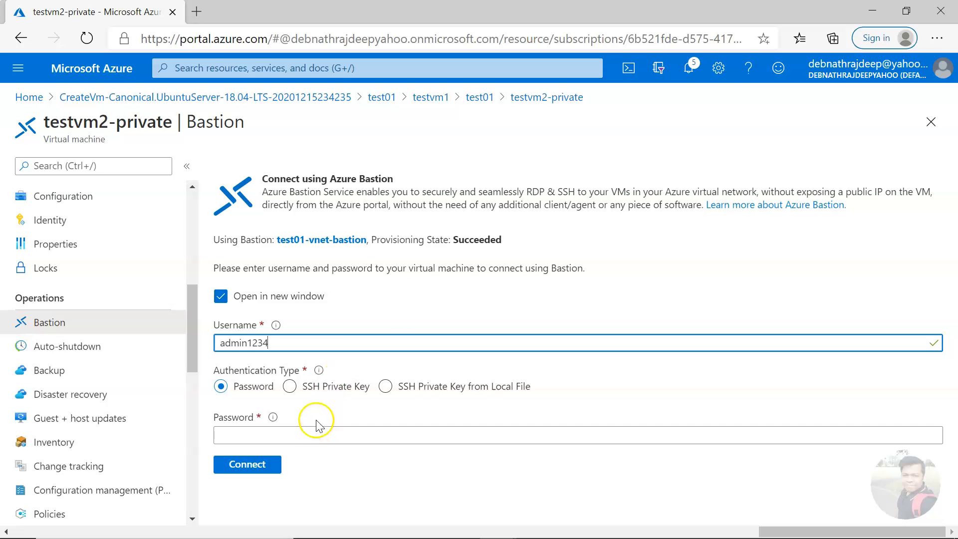
scroll(105, 370, "down", 10)
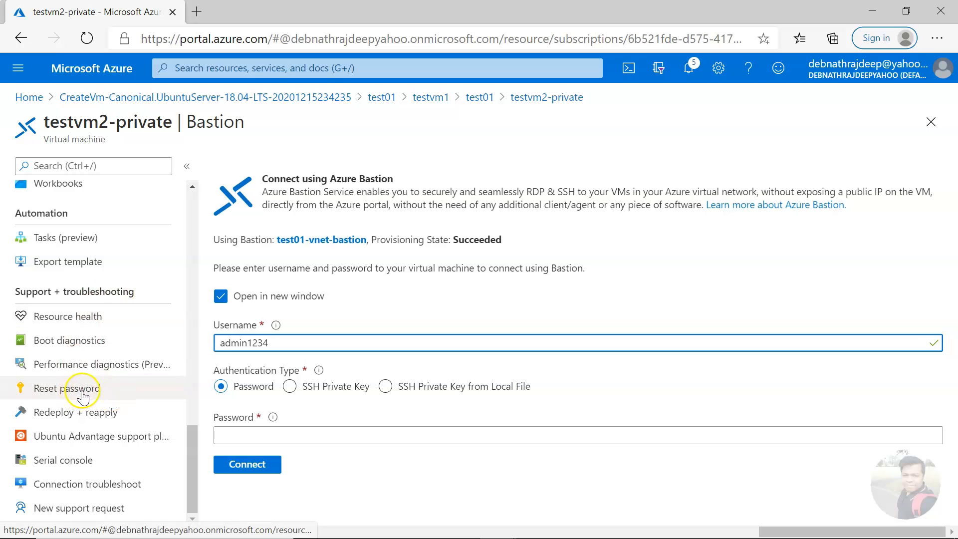
left_click(253, 435)
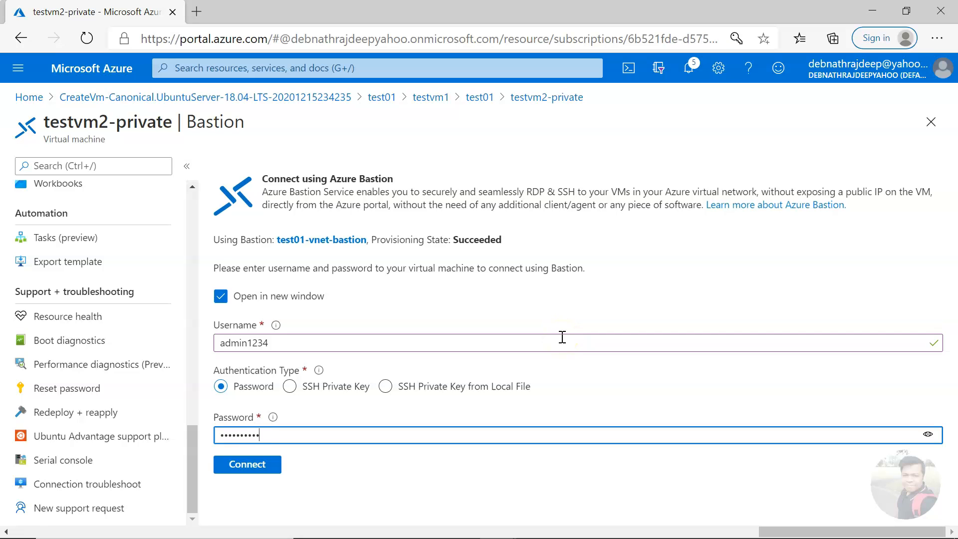
left_click(259, 465)
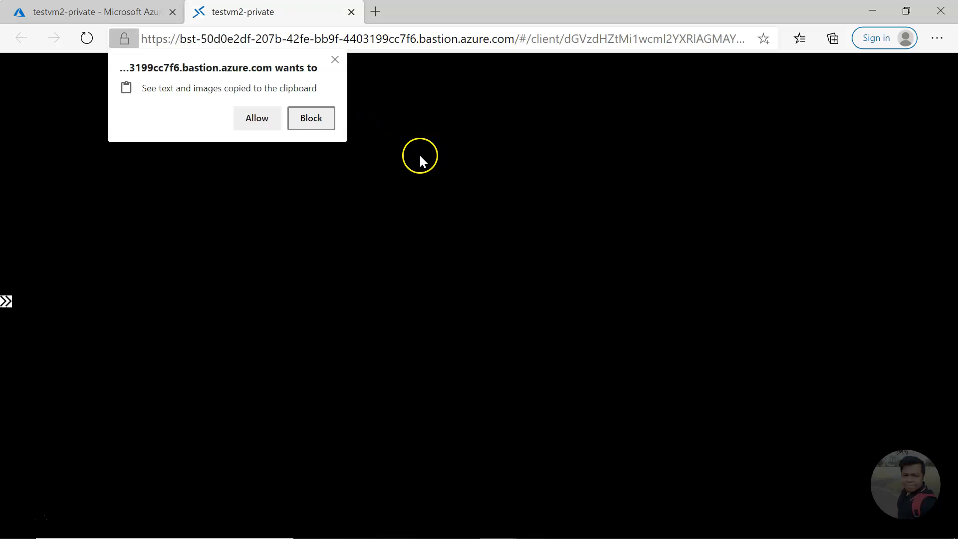
Step: Allow clipboard access, then run sudo apt update in the testvm2-private terminal
left_click(262, 119)
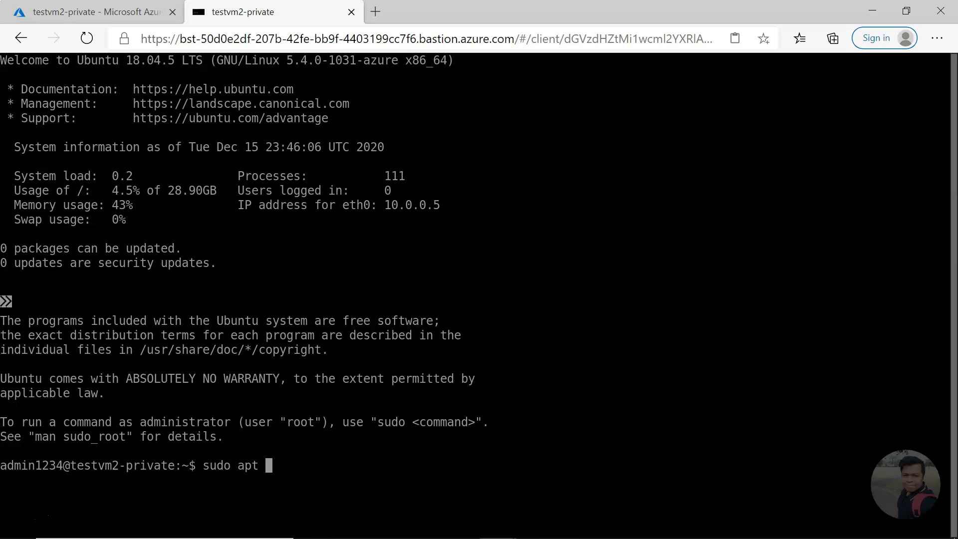
type("e")
key("Return")
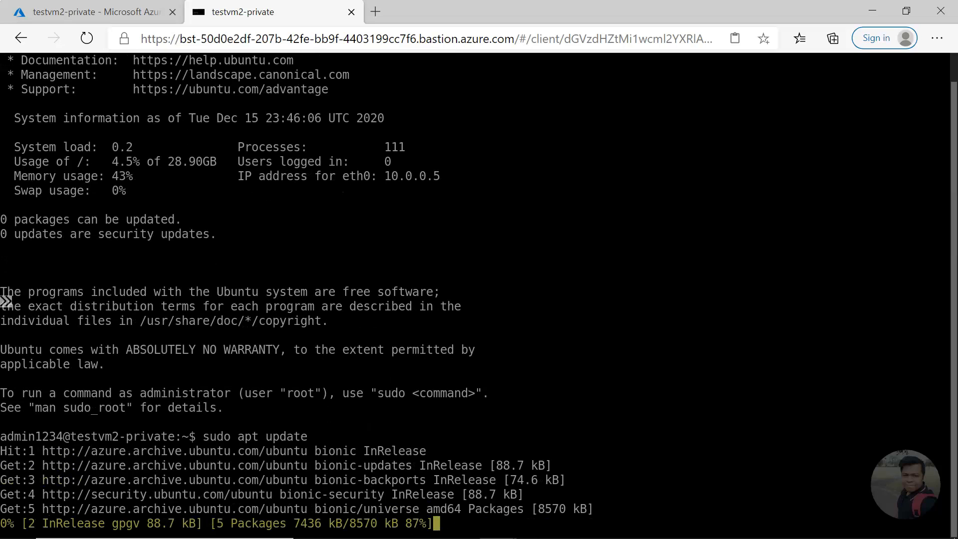